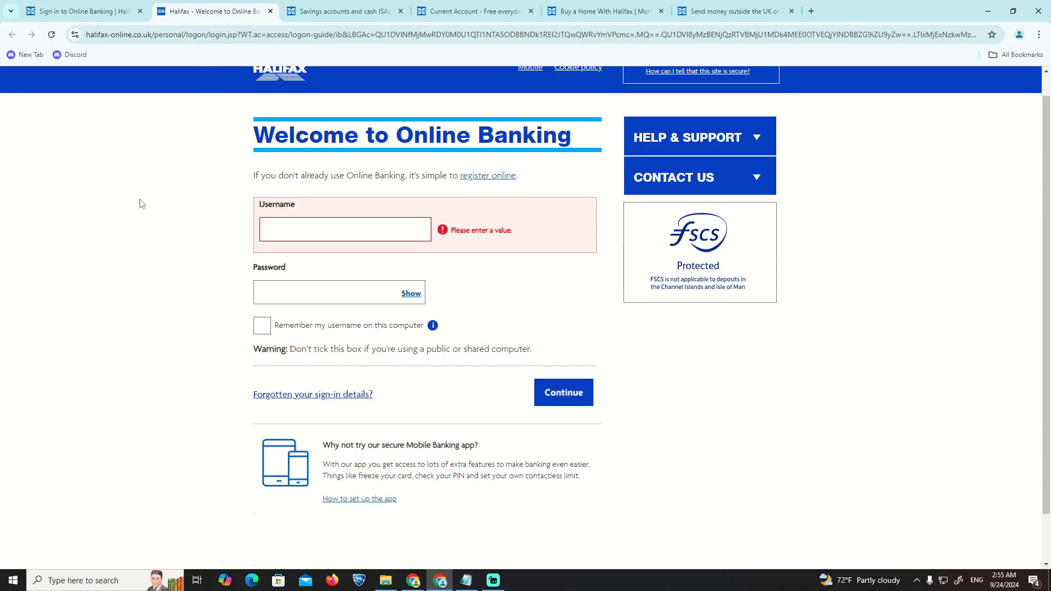
- Browse the Sign in and savings accounts tabs, ending on the free current account page
{"action": "key", "text": "ctrl+shift+Tab"}
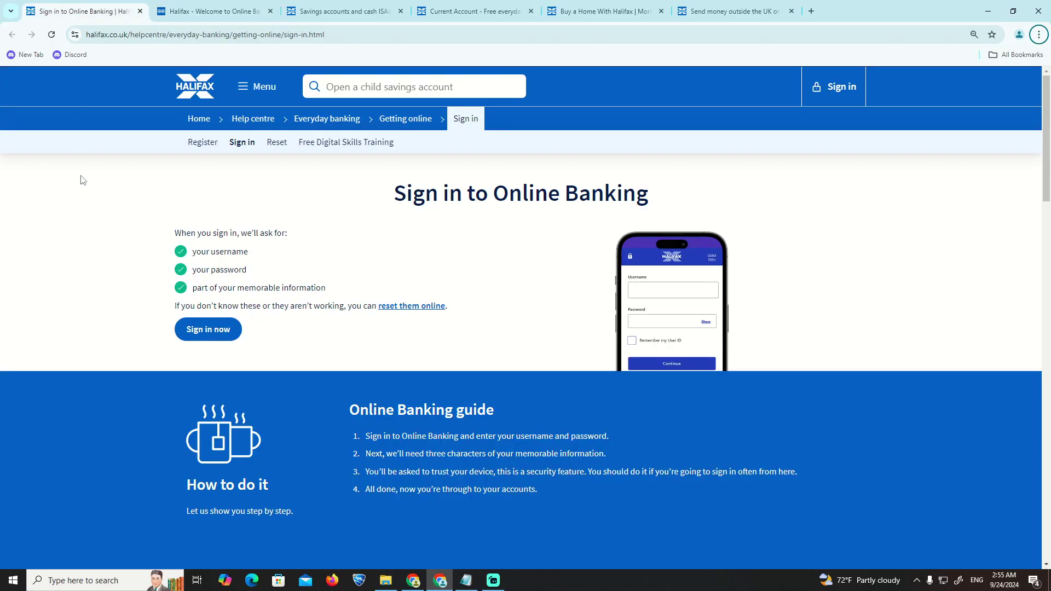
{"action": "scroll", "coordinate": [81, 180], "scroll_direction": "down", "scroll_amount": 1}
{"action": "scroll", "coordinate": [81, 180], "scroll_direction": "up", "scroll_amount": 1}
{"action": "key", "text": "ctrl+Tab"}
{"action": "key", "text": "ctrl+Tab"}
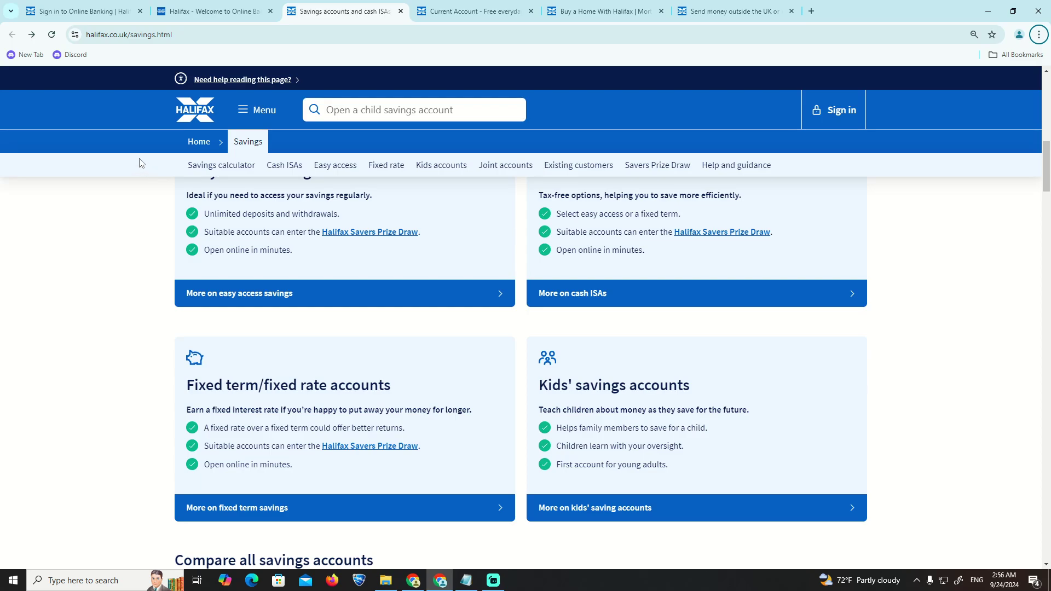
{"action": "scroll", "coordinate": [122, 190], "scroll_direction": "down", "scroll_amount": 1}
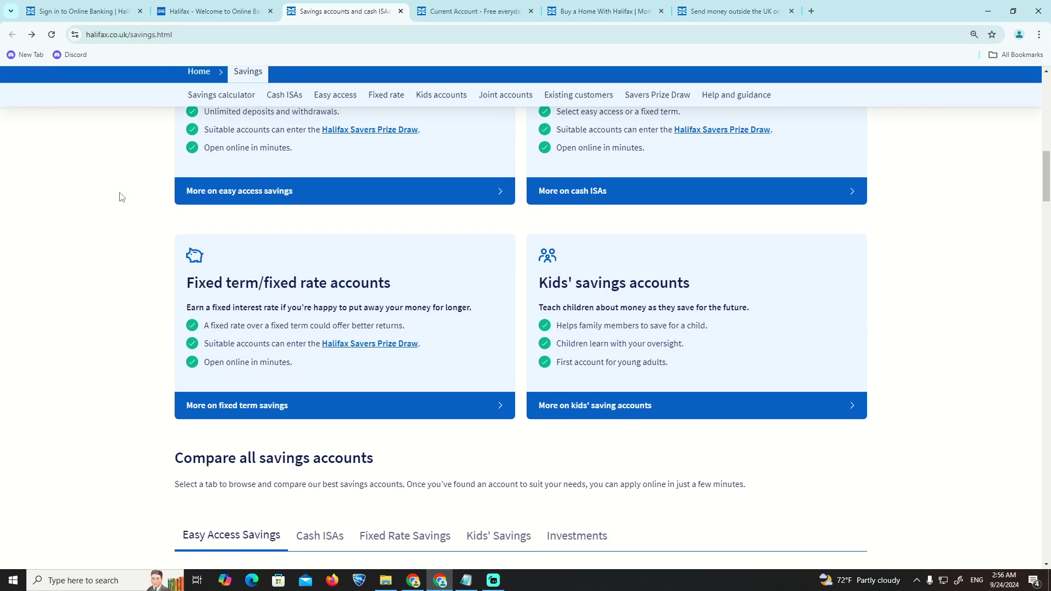
{"action": "scroll", "coordinate": [120, 195], "scroll_direction": "up", "scroll_amount": 2}
{"action": "scroll", "coordinate": [120, 200], "scroll_direction": "down", "scroll_amount": 2}
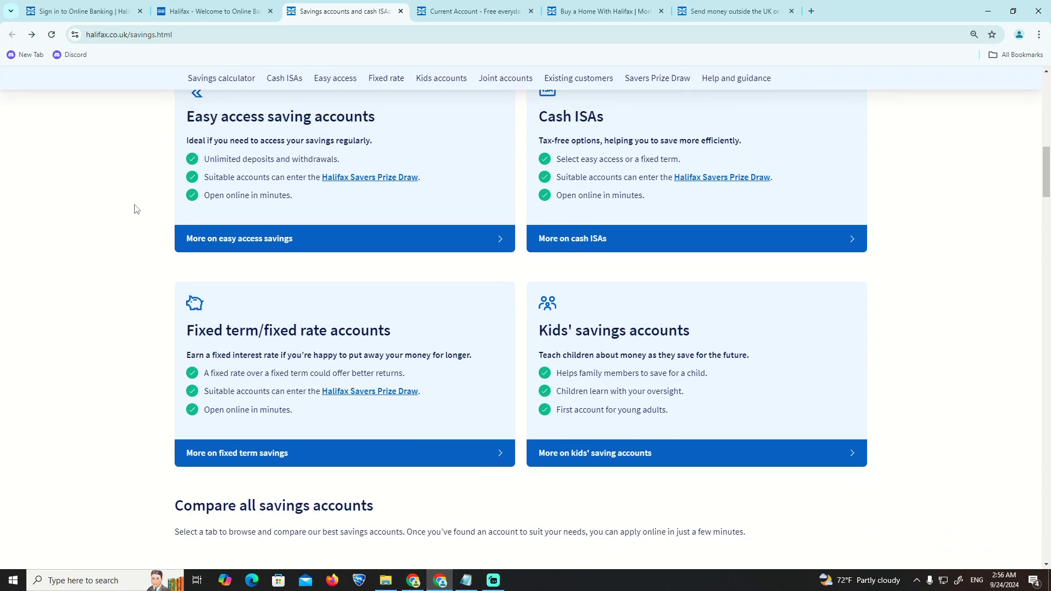
{"action": "scroll", "coordinate": [110, 228], "scroll_direction": "up", "scroll_amount": 1}
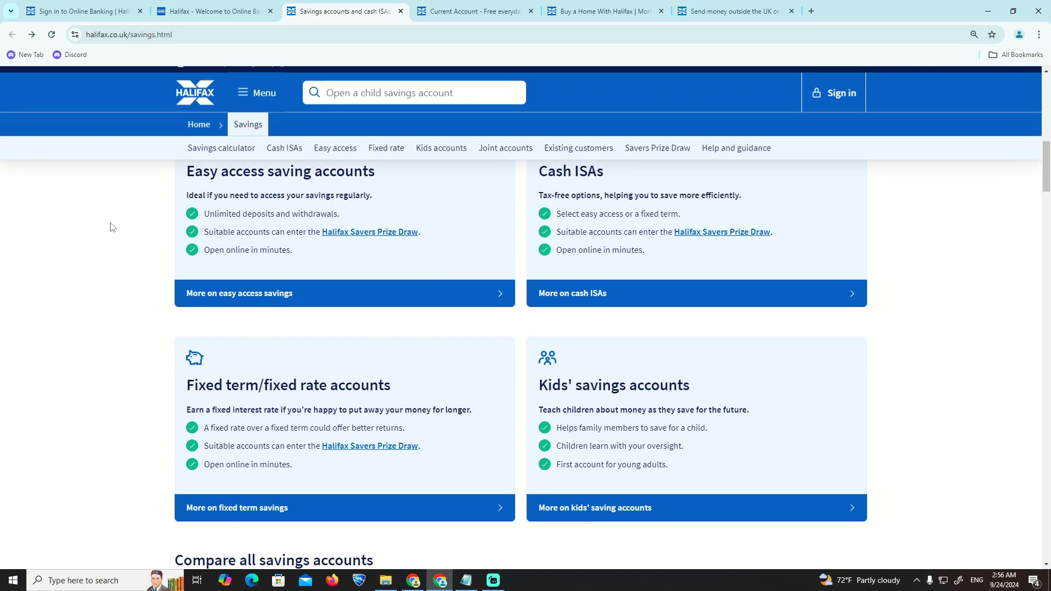
{"action": "key", "text": "ctrl+Tab"}
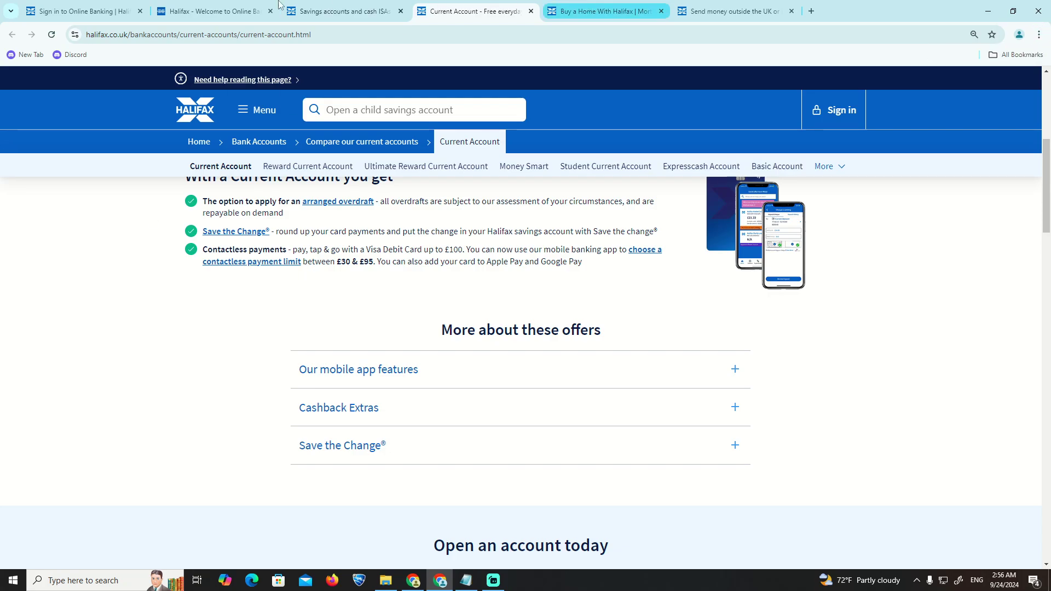
- Cycle from the online banking welcome tab back to the savings accounts page
{"action": "key", "text": "ctrl+shift+Tab"}
{"action": "key", "text": "ctrl+shift+Tab"}
{"action": "key", "text": "ctrl+Tab"}
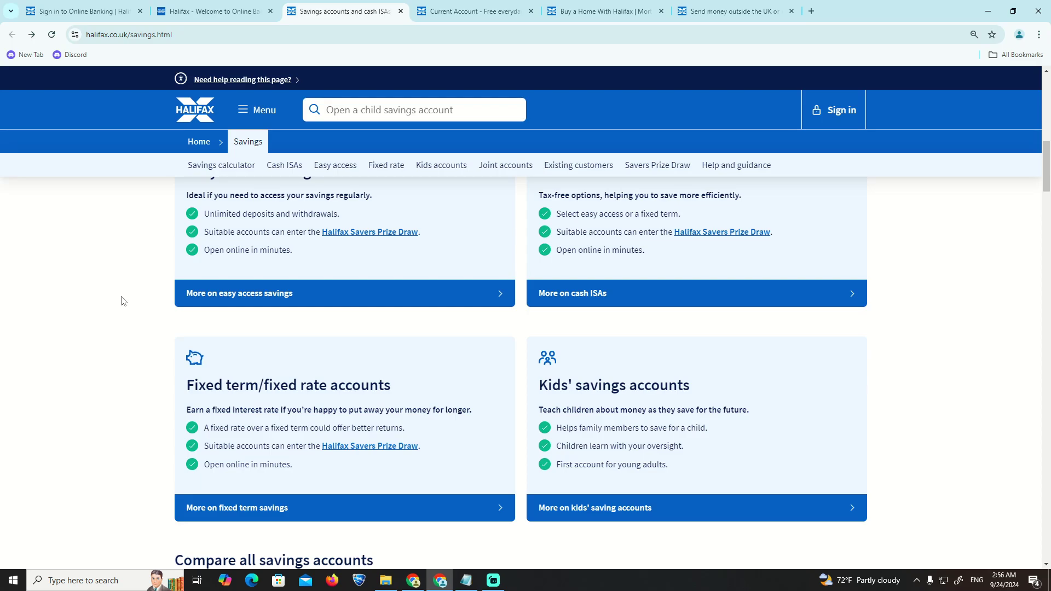
- Check the send-money guide's payment requirements and app steps, then bring up the Notepad payment steps list
{"action": "key", "text": "ctrl+Tab"}
{"action": "key", "text": "ctrl+Tab"}
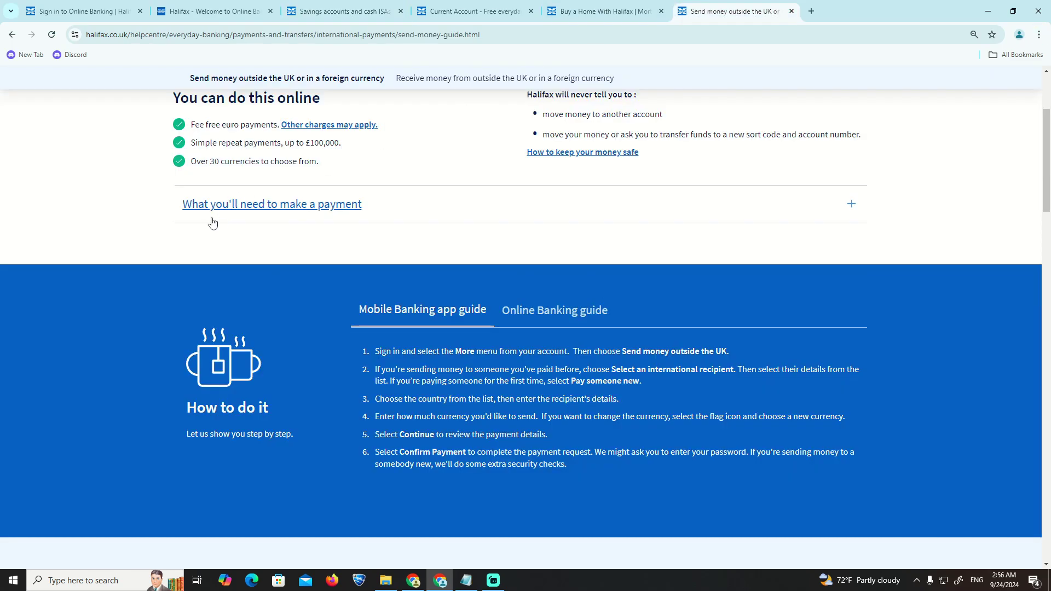
{"action": "left_click", "coordinate": [212, 210]}
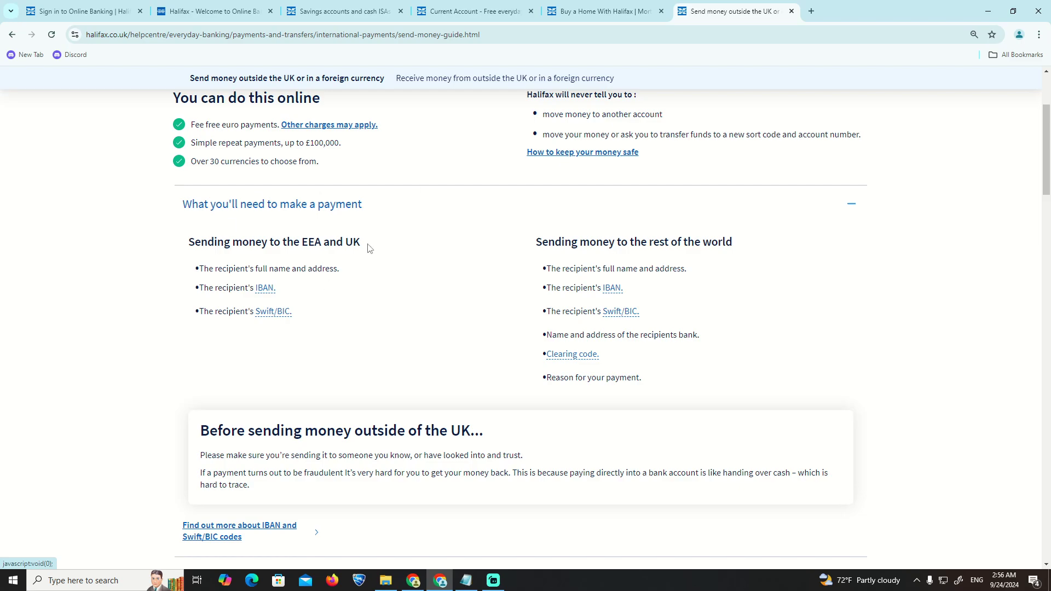
{"action": "left_click", "coordinate": [264, 219]}
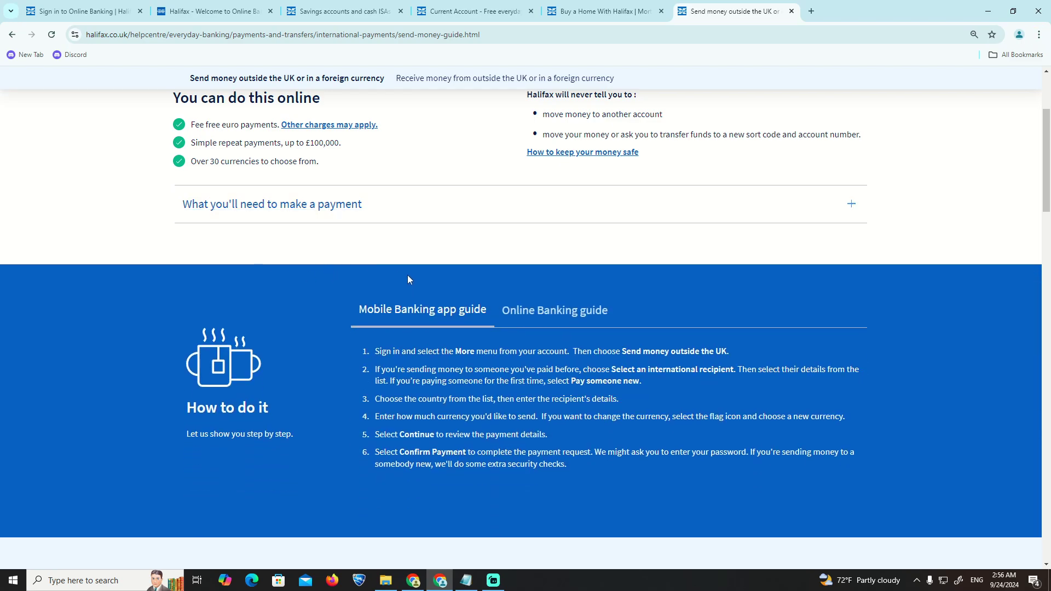
{"action": "mouse_move", "coordinate": [419, 285]}
{"action": "left_mouse_down"}
{"action": "mouse_move", "coordinate": [621, 399]}
{"action": "mouse_move", "coordinate": [756, 447]}
{"action": "left_mouse_up"}
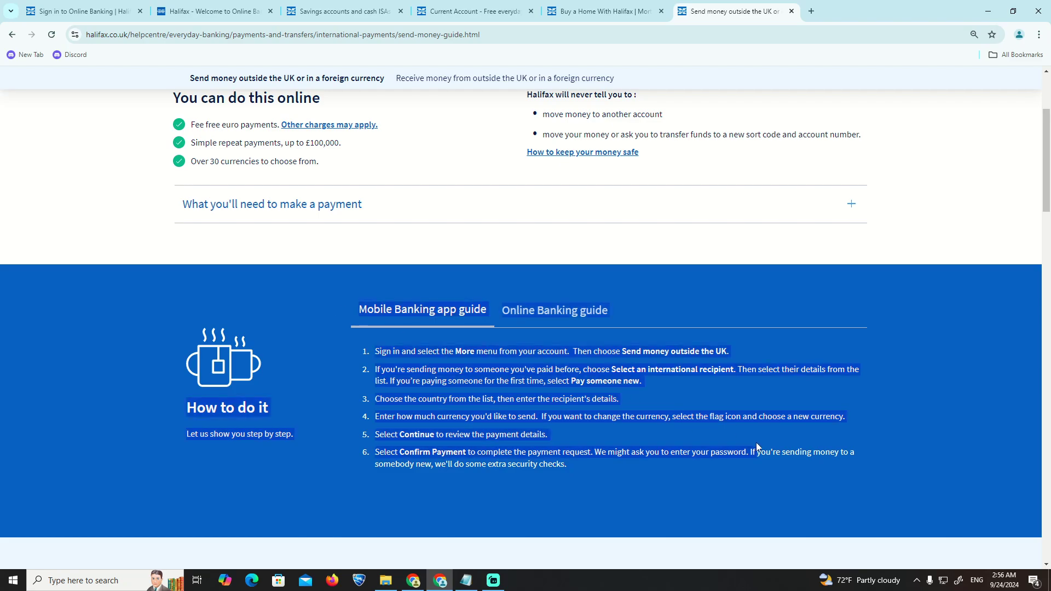
{"action": "left_click", "coordinate": [466, 580]}
{"action": "left_click_drag", "start_coordinate": [129, 304], "coordinate": [685, 311]}
{"action": "left_click", "coordinate": [265, 302]}
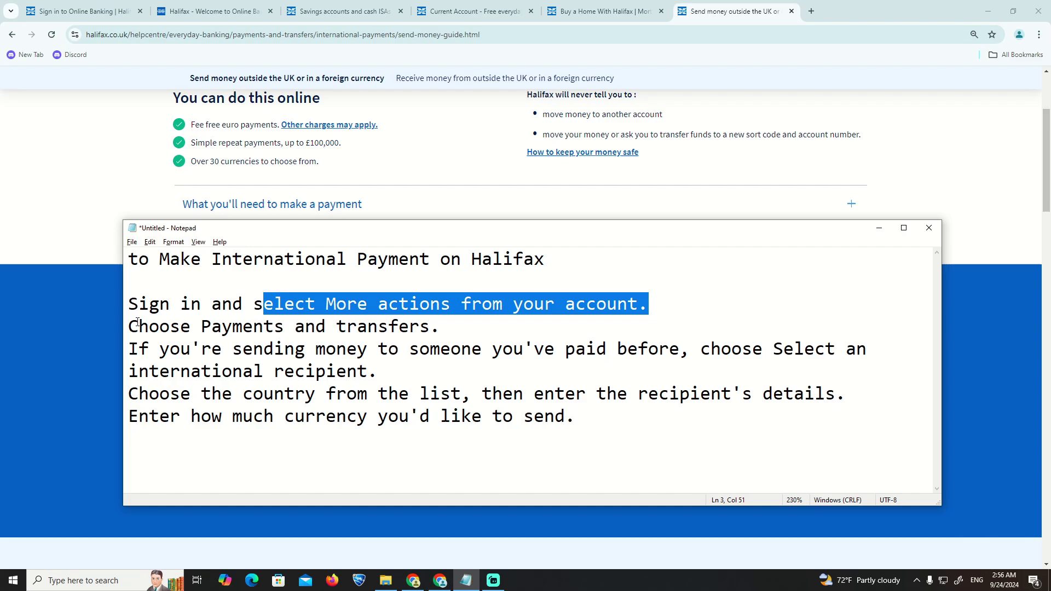
{"action": "left_click_drag", "start_coordinate": [129, 327], "coordinate": [449, 327]}
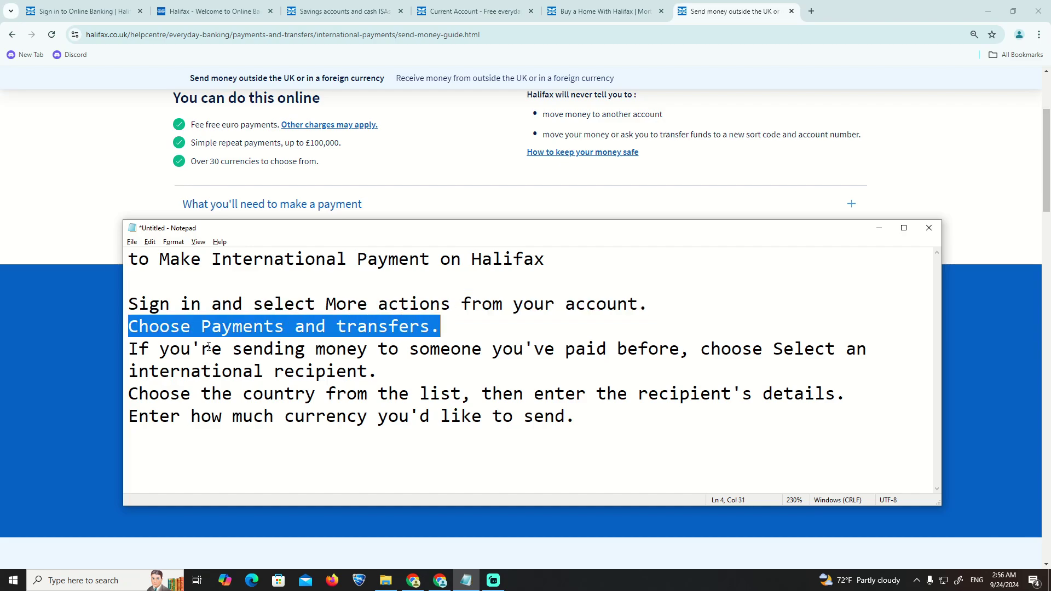
{"action": "mouse_move", "coordinate": [129, 349]}
{"action": "left_mouse_down"}
{"action": "mouse_move", "coordinate": [867, 350]}
{"action": "mouse_move", "coordinate": [272, 355]}
{"action": "mouse_move", "coordinate": [372, 371]}
{"action": "left_mouse_up"}
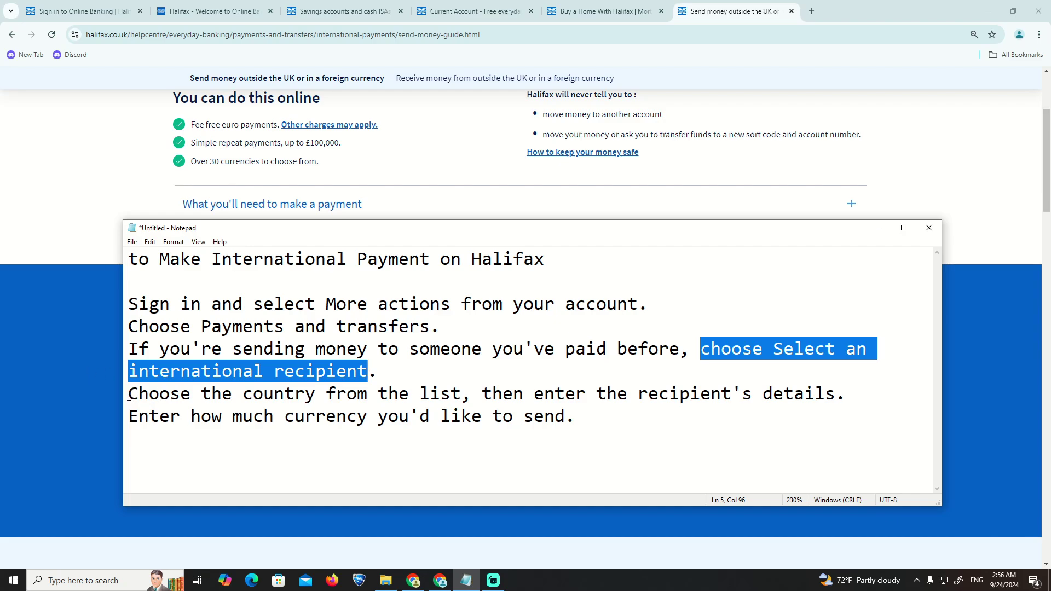
{"action": "mouse_move", "coordinate": [130, 394]}
{"action": "left_mouse_down"}
{"action": "mouse_move", "coordinate": [868, 395]}
{"action": "mouse_move", "coordinate": [205, 417]}
{"action": "left_mouse_up"}
{"action": "left_click_drag", "start_coordinate": [129, 417], "coordinate": [571, 417]}
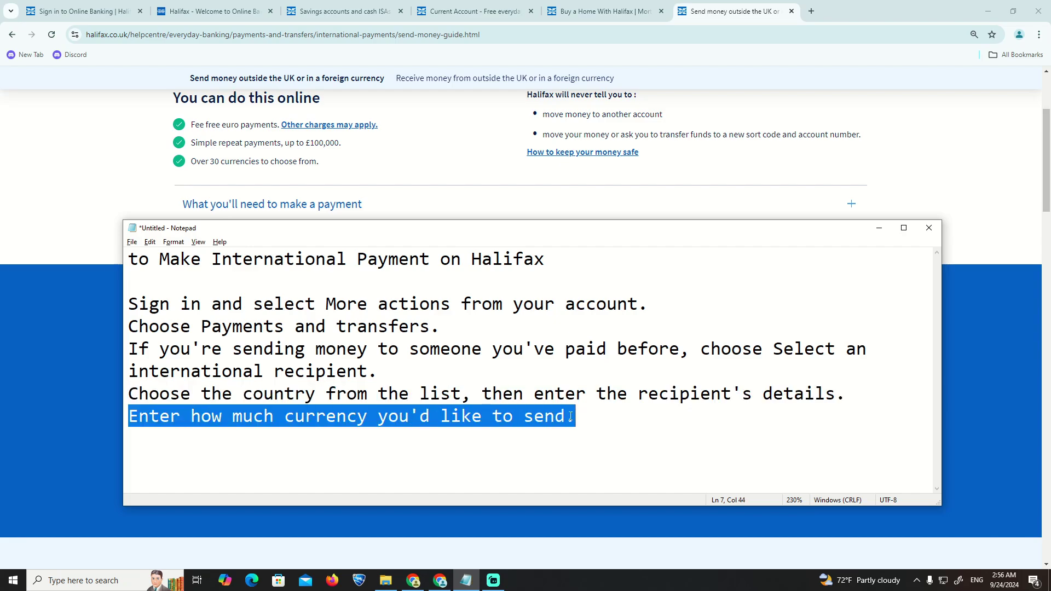
{"action": "left_click", "coordinate": [586, 257]}
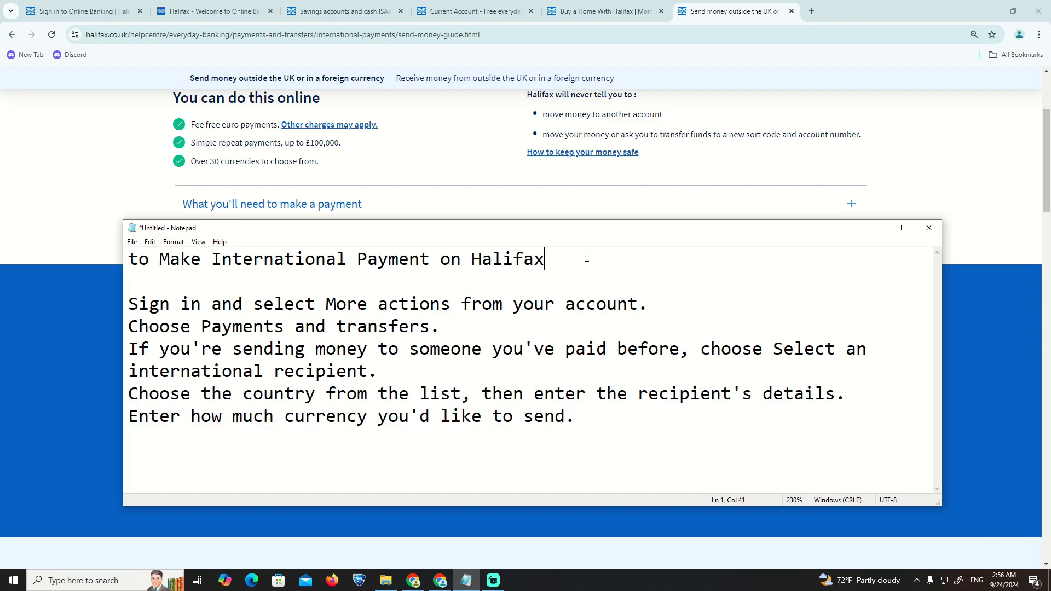